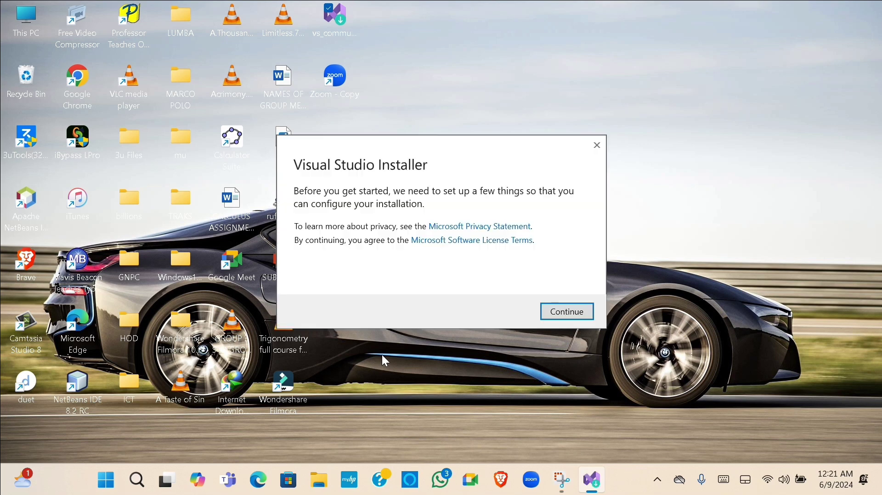
Step: Continue past the installer's setup notice and select the .NET desktop development workload for Visual Studio Community 2017
click(574, 317)
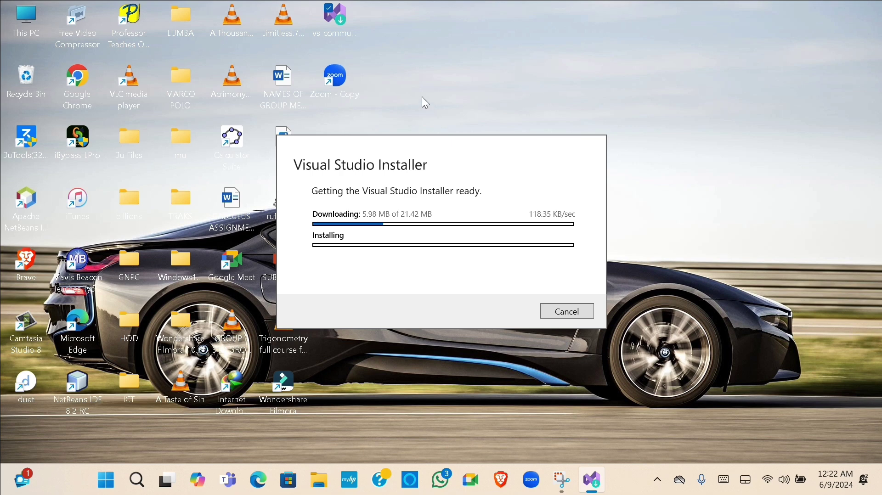
click(369, 23)
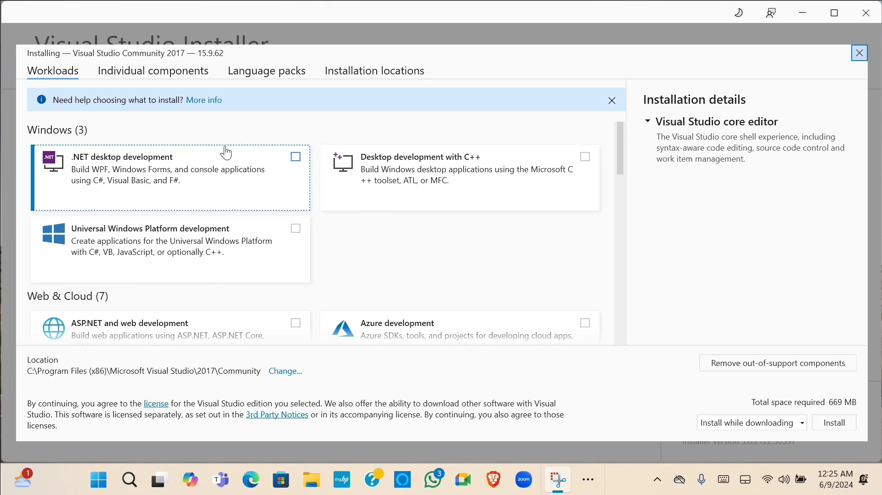
scroll(324, 200, down, 10)
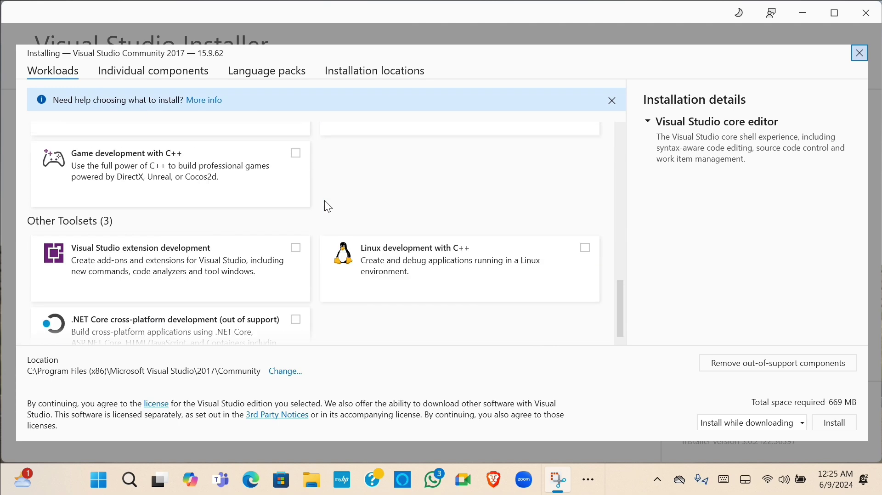
scroll(312, 199, up, 10)
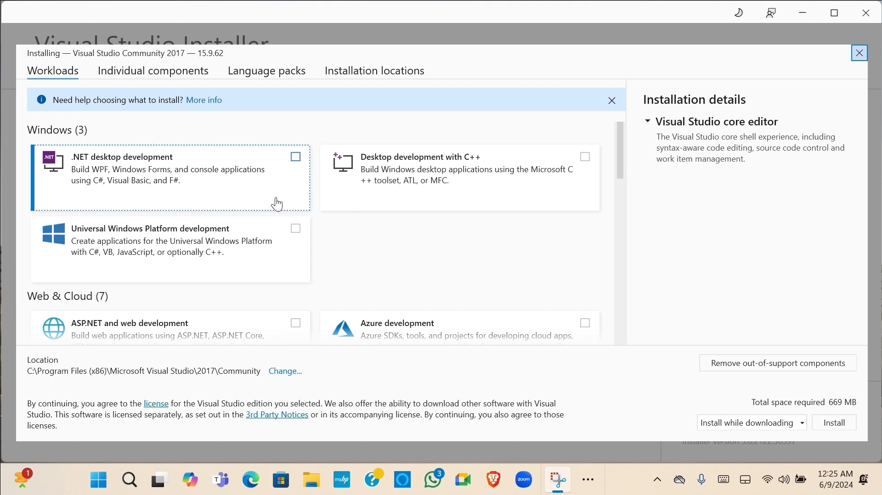
scroll(277, 203, down, 1)
scroll(277, 204, up, 1)
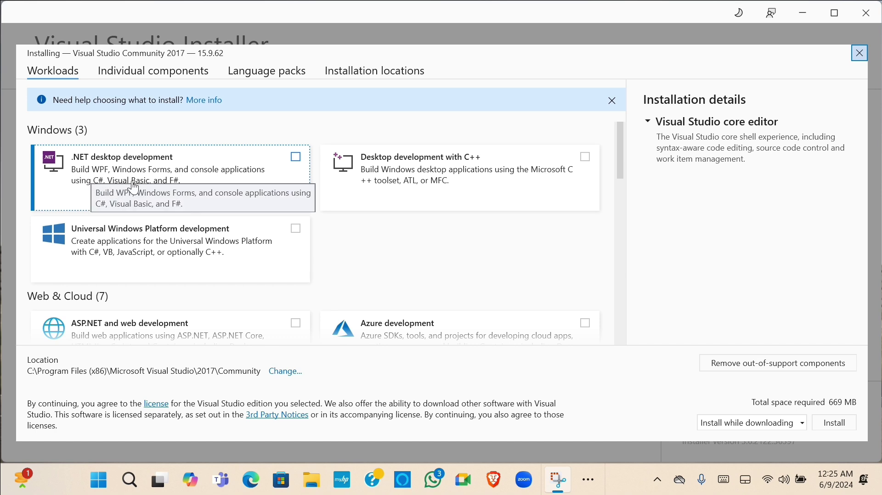
click(296, 158)
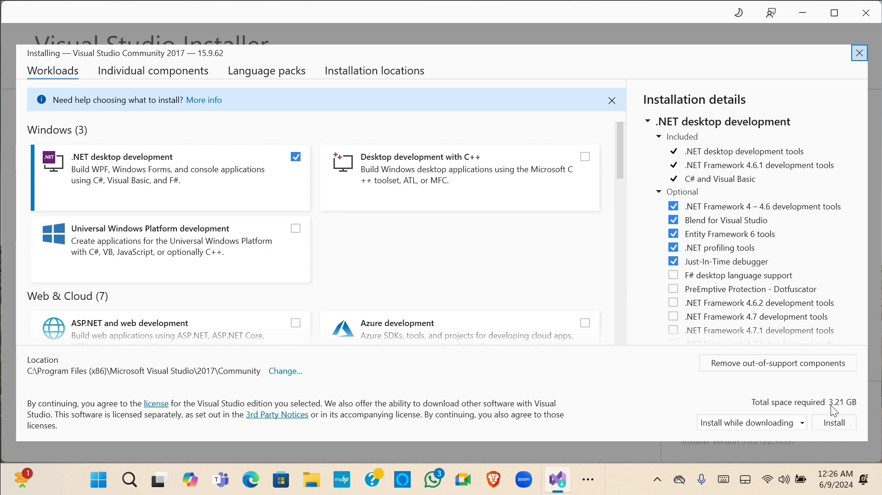
Step: Look through the workloads offered under Windows, Web & Cloud and Other Toolsets
scroll(354, 273, down, 10)
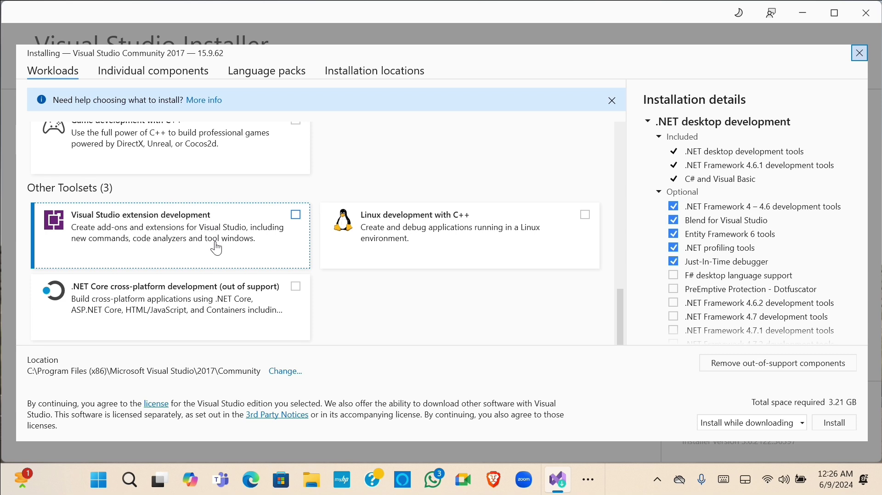
scroll(175, 288, up, 10)
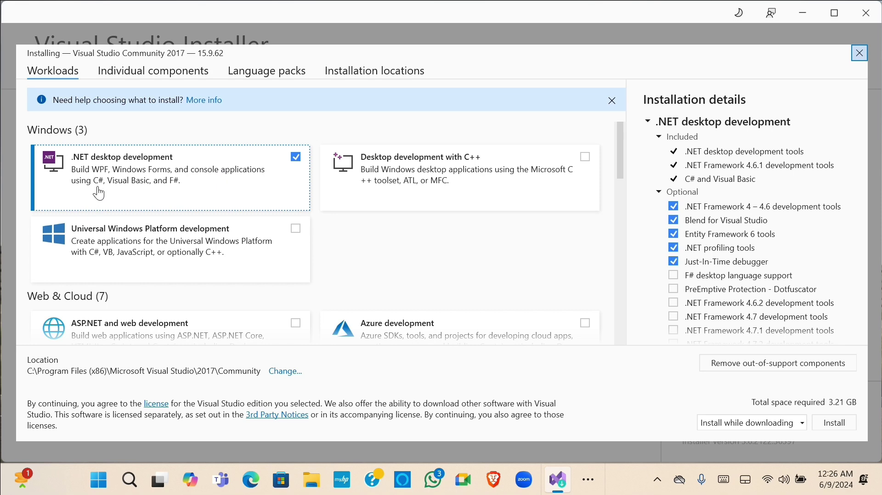
scroll(164, 192, down, 2)
scroll(163, 193, down, 9)
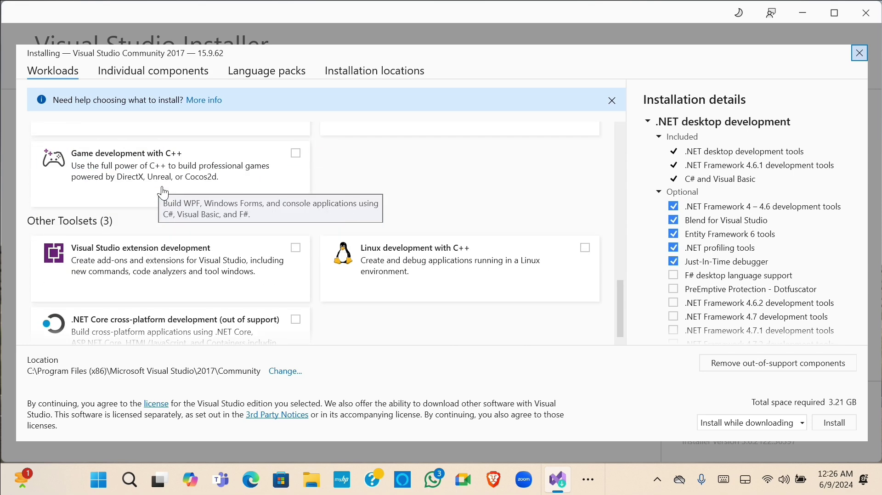
scroll(106, 278, up, 10)
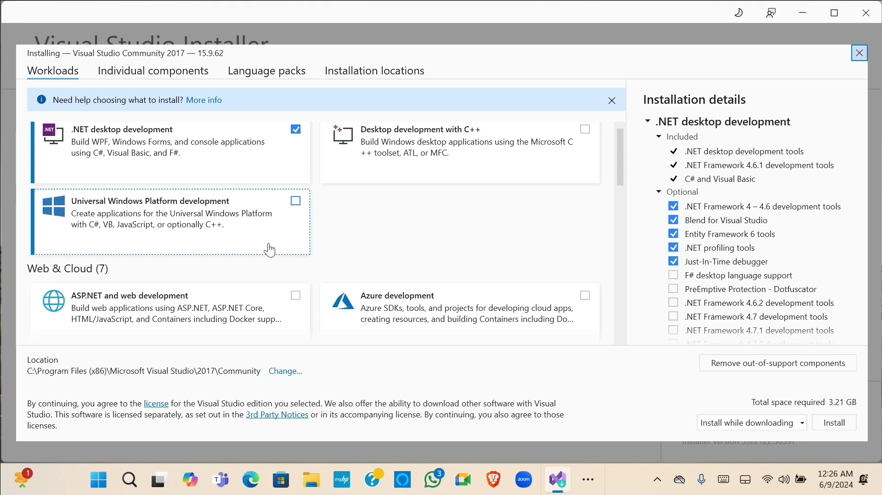
scroll(271, 234, down, 3)
scroll(271, 232, up, 4)
scroll(271, 232, down, 4)
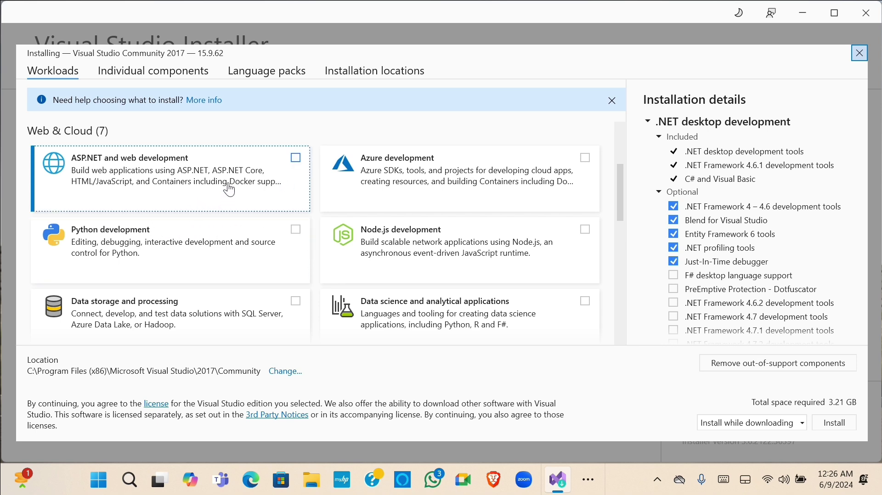
Step: Select and deselect the ASP.NET and web development workload, and start installing Visual Studio Community 2017
click(297, 159)
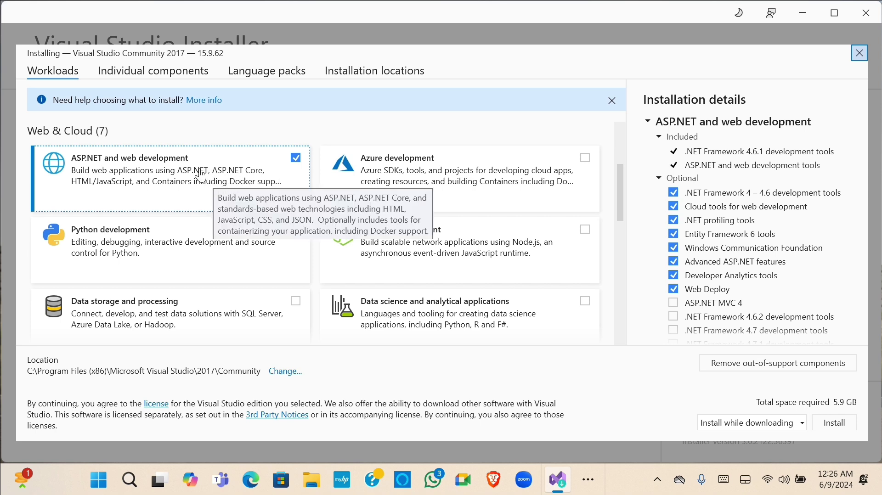
click(296, 160)
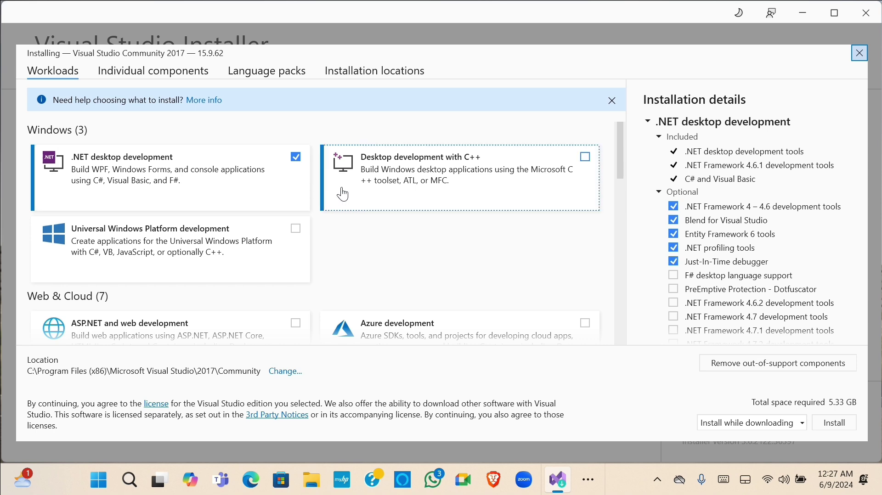
scroll(306, 224, down, 10)
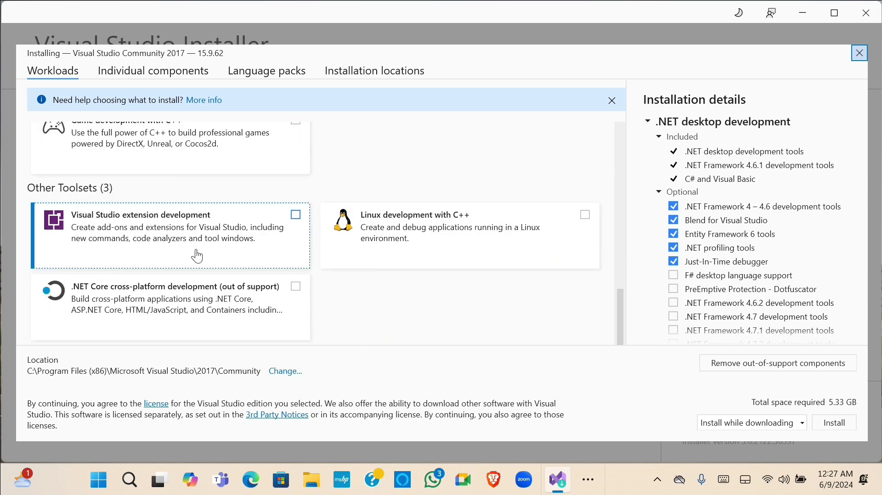
click(834, 423)
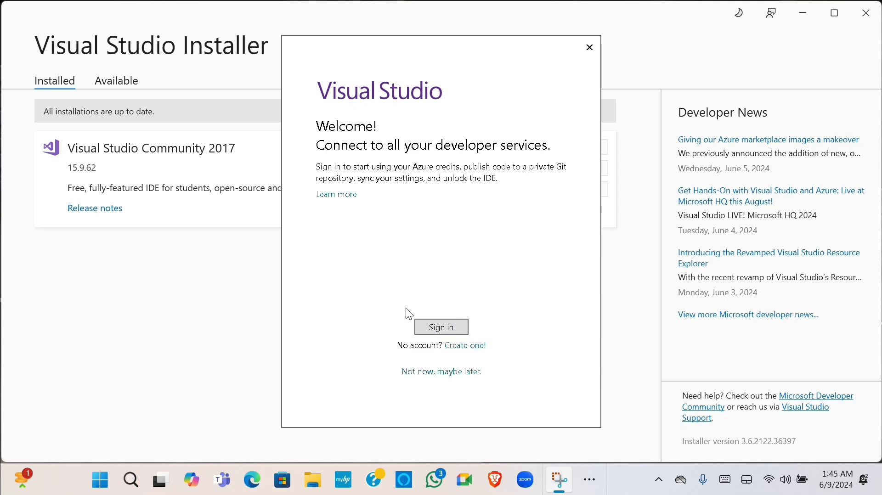
Step: Skip signing in and start Visual Studio with the Dark color theme
click(459, 372)
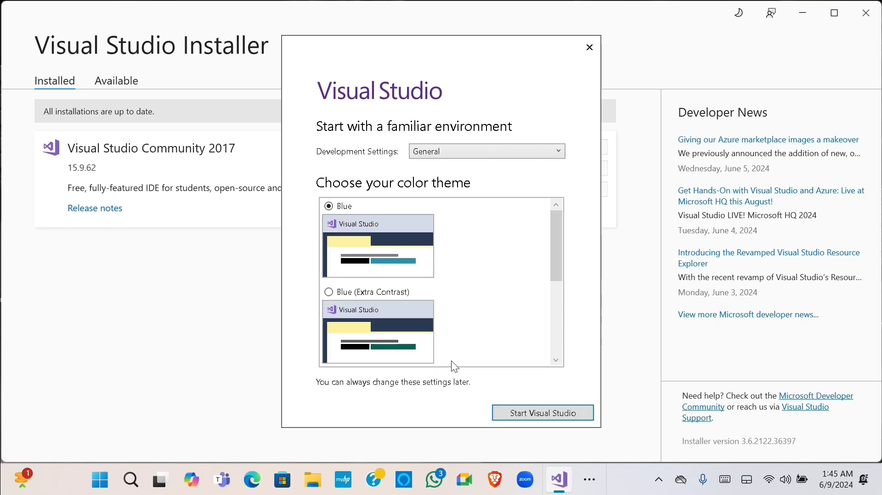
scroll(470, 280, down, 4)
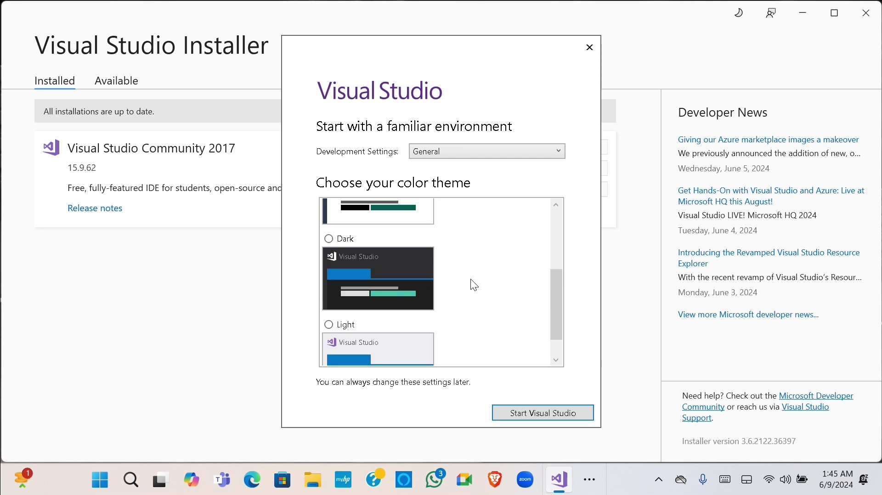
scroll(470, 279, up, 4)
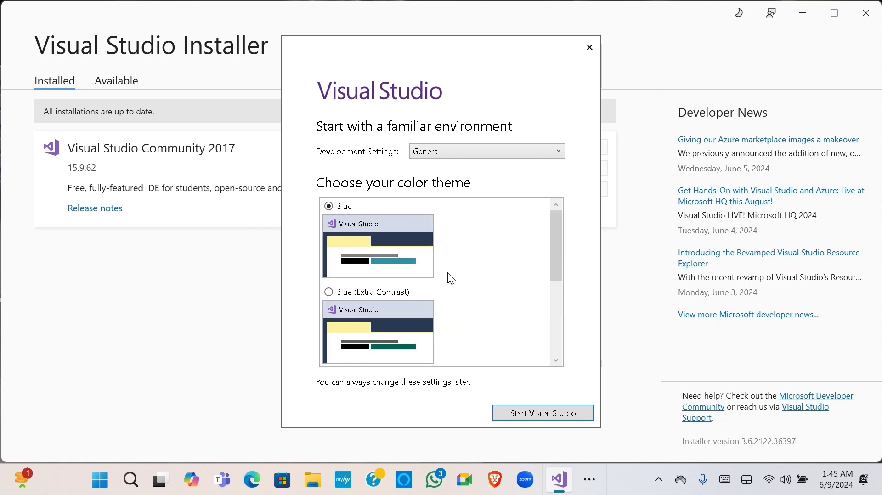
scroll(447, 273, down, 4)
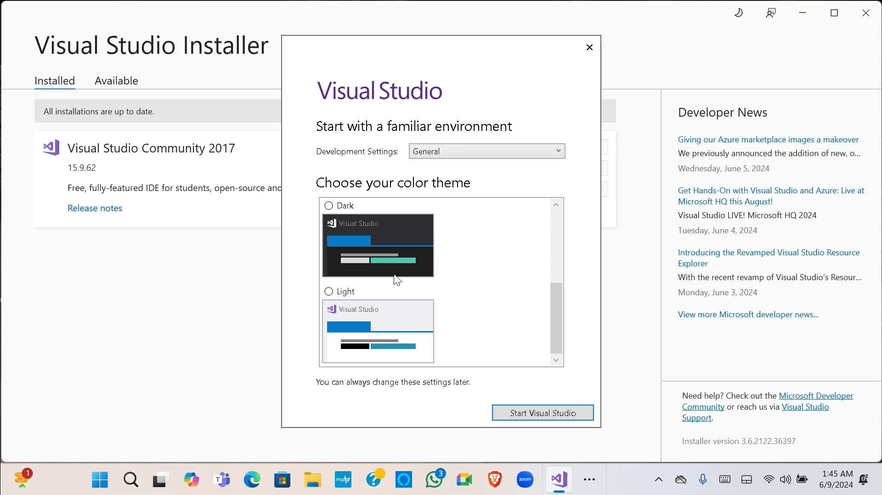
scroll(356, 272, up, 4)
scroll(356, 272, down, 4)
click(329, 205)
click(531, 411)
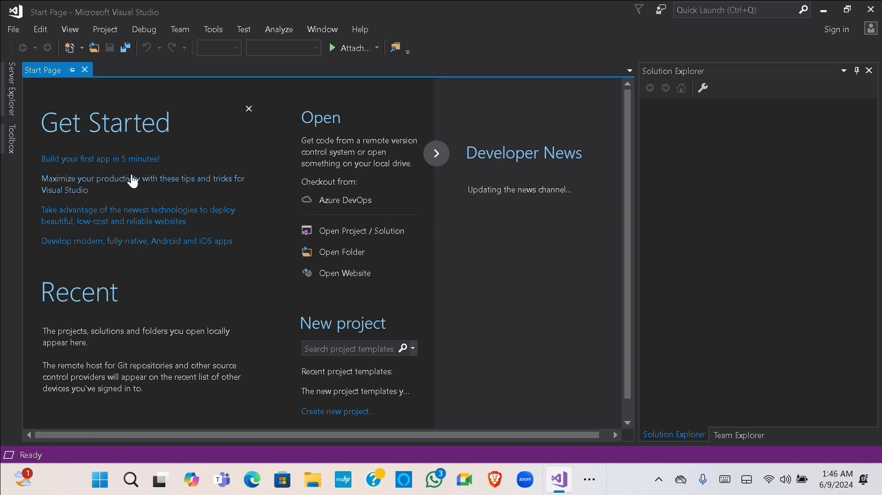
Step: Close the Start Page and minimize the Visual Studio window to return to the installer
click(84, 69)
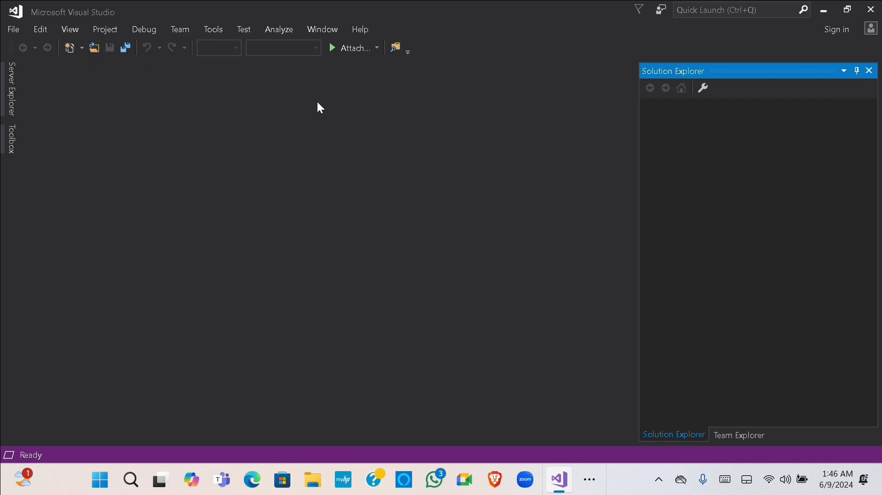
click(823, 12)
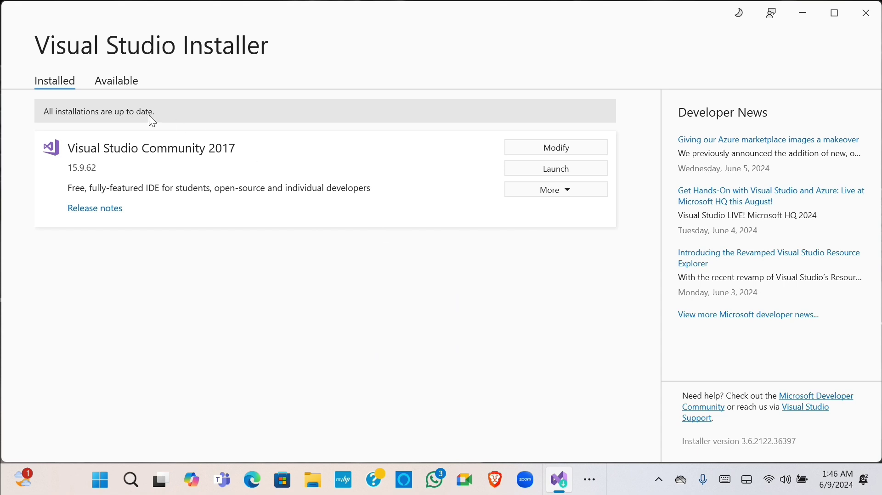
Step: Check the editions available for installation and open the modification of the installed Visual Studio Community 2017
click(122, 88)
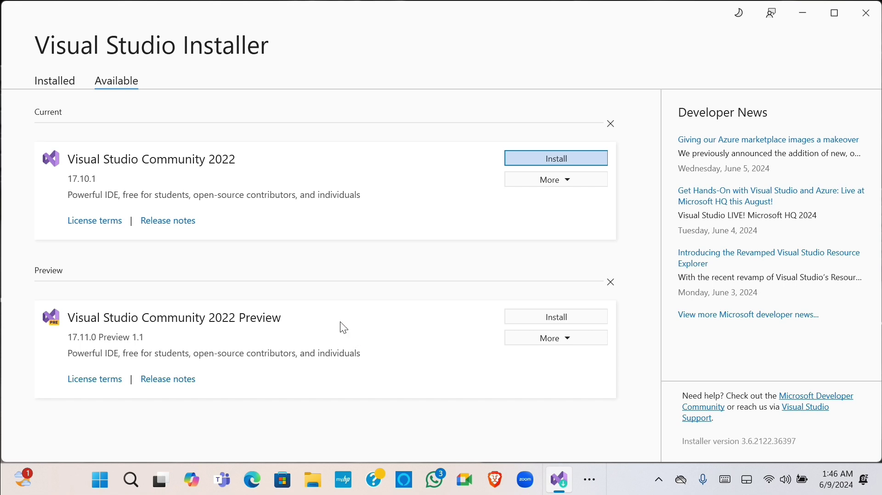
click(60, 80)
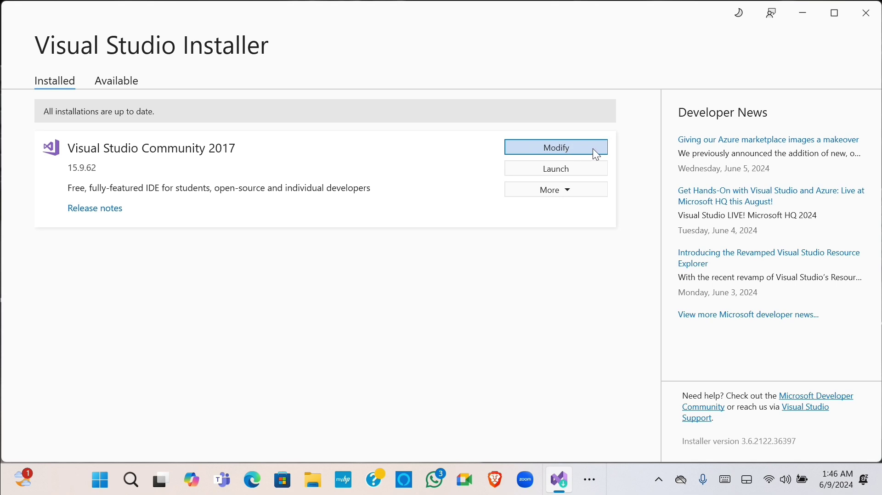
click(565, 147)
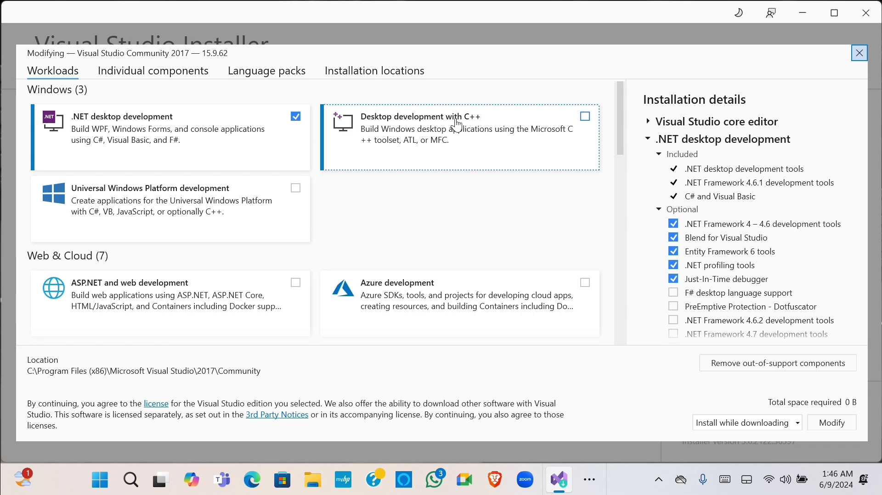
click(585, 118)
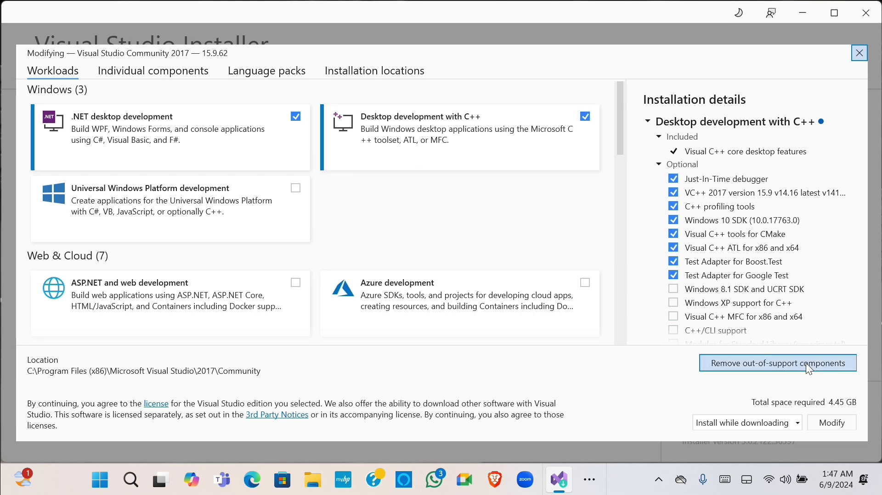
click(585, 117)
scroll(301, 210, down, 1)
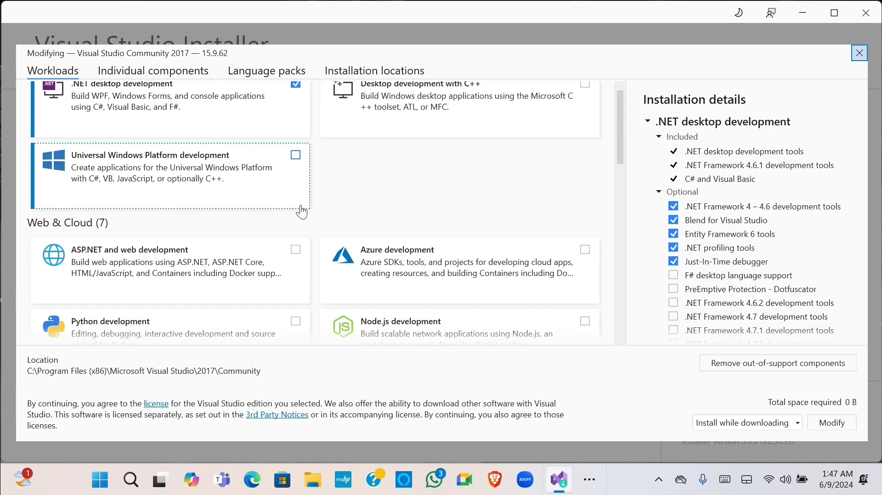
scroll(286, 211, down, 15)
scroll(258, 216, up, 18)
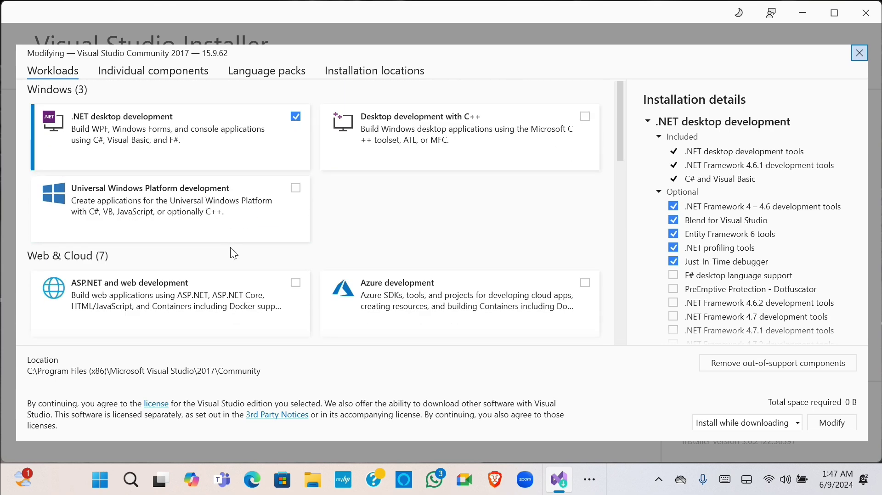
Step: Select the ASP.NET and web development workload as an addition to the existing installation
click(295, 289)
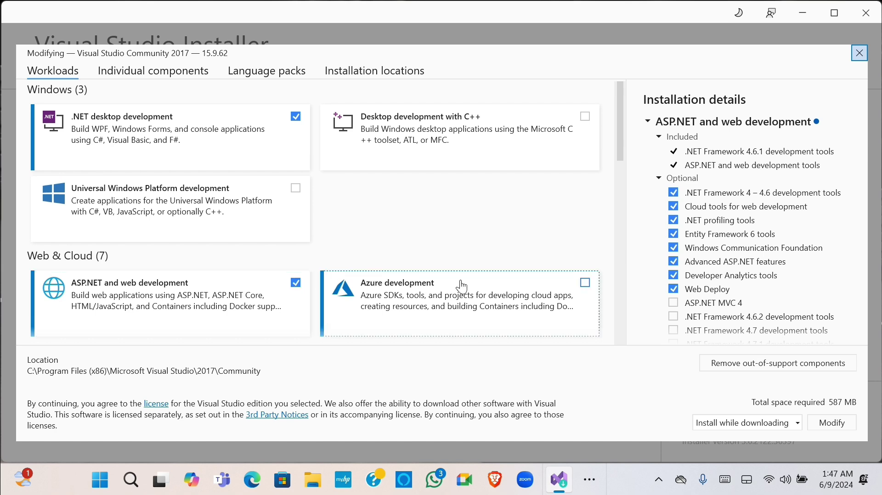
click(829, 427)
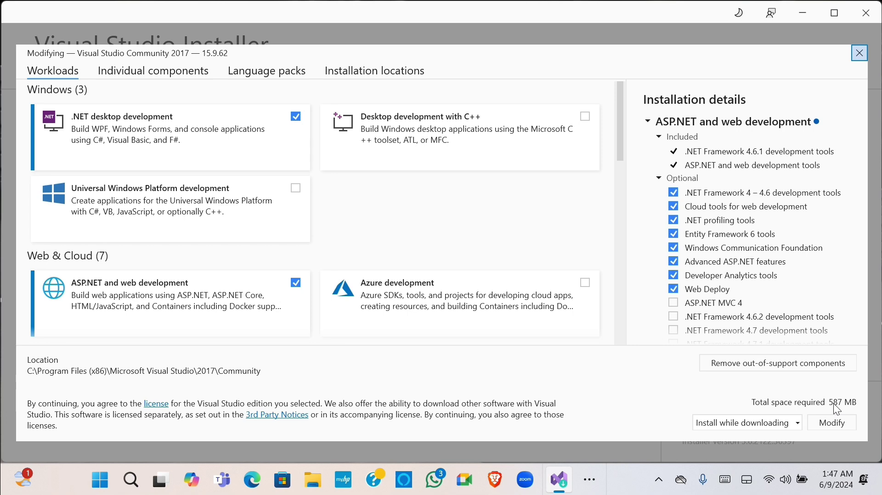
click(421, 330)
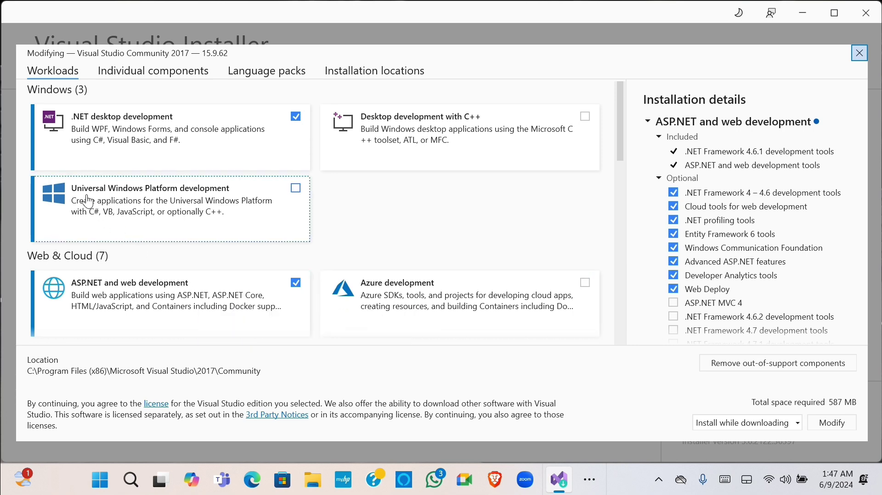
click(296, 118)
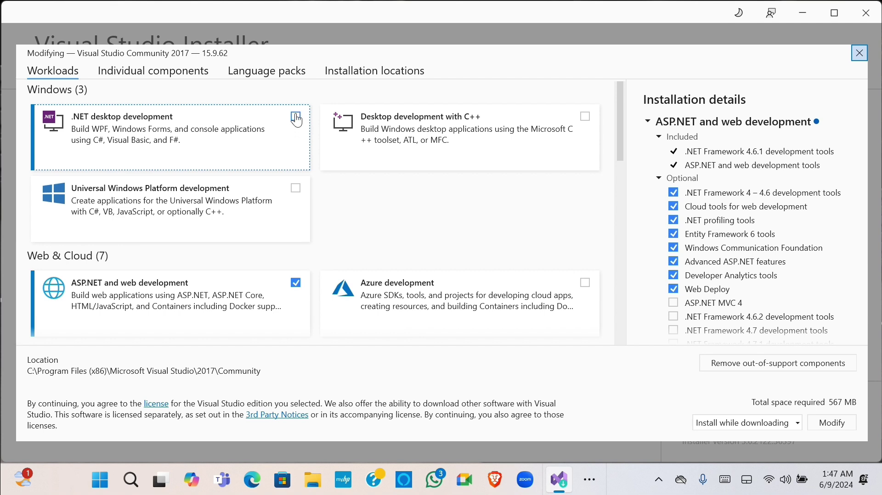
click(296, 118)
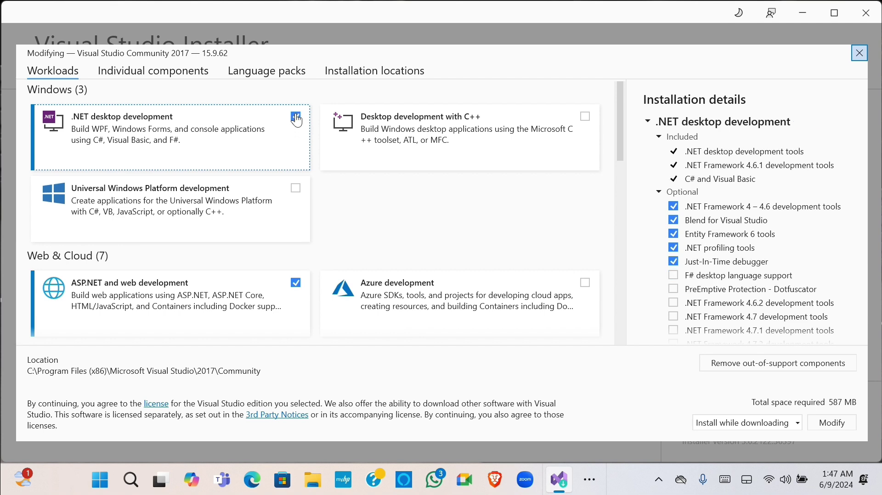
click(296, 118)
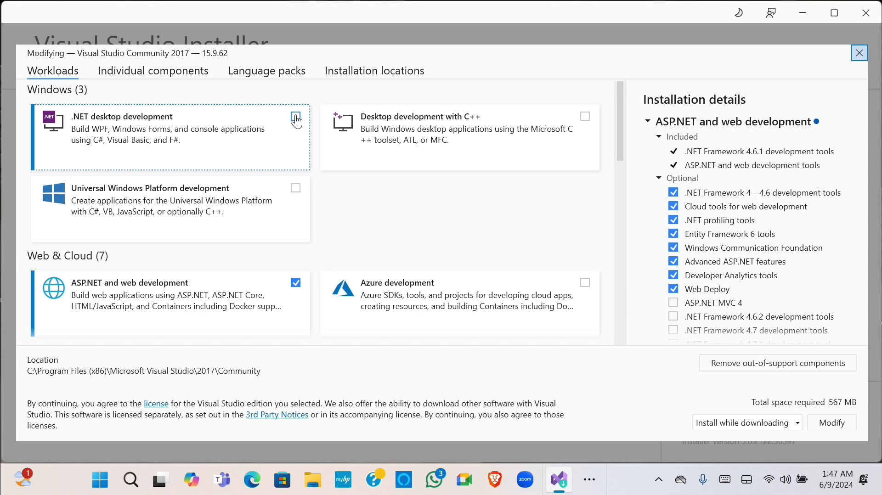
click(297, 118)
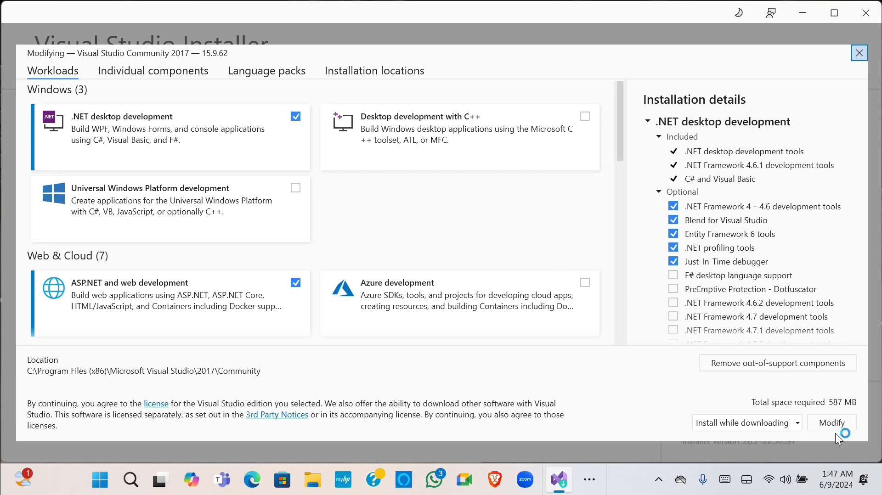
Step: Start the modification of Visual Studio Community 2017 with the selected workloads and minimize the installer
click(822, 422)
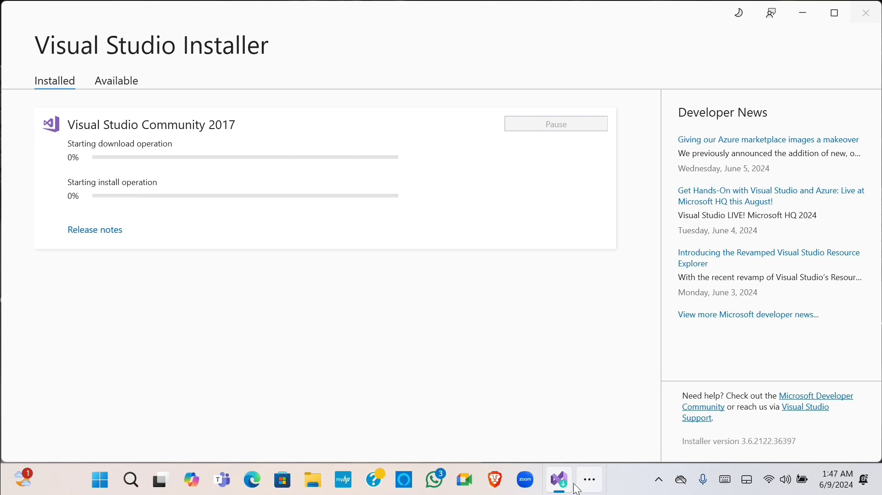
click(809, 13)
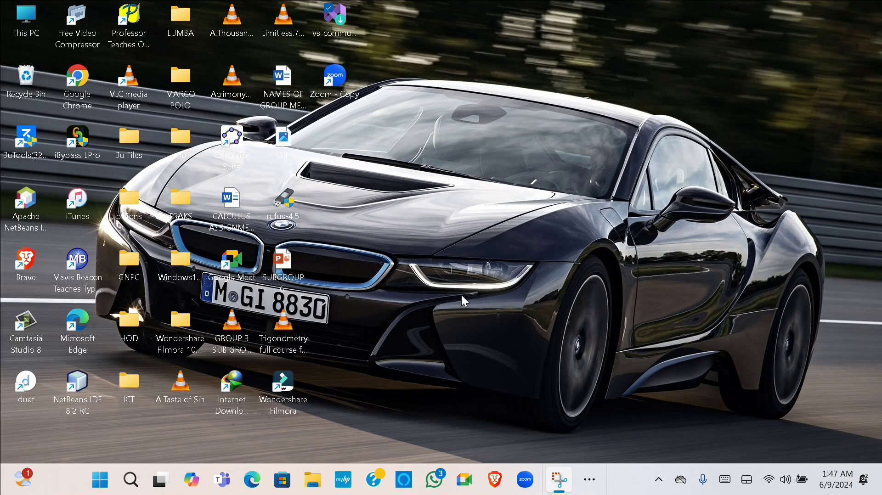
Step: Find Visual Studio 2017 through the Windows search and launch it
click(100, 480)
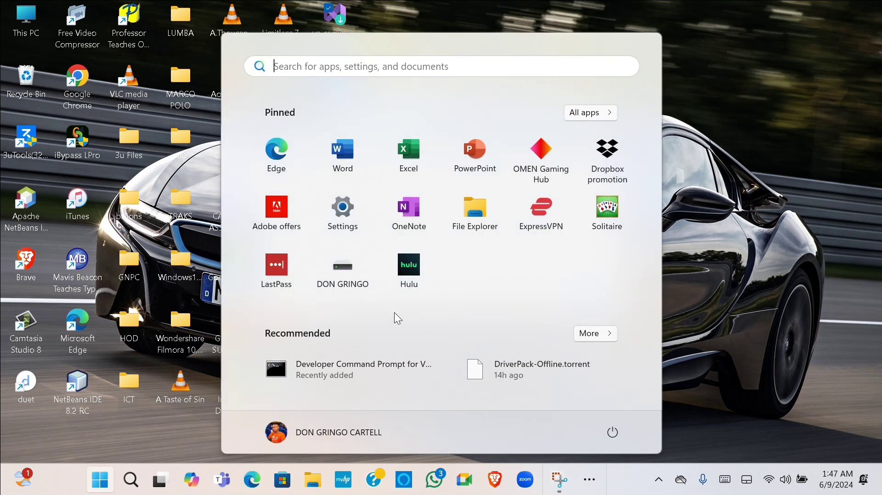
text(s)
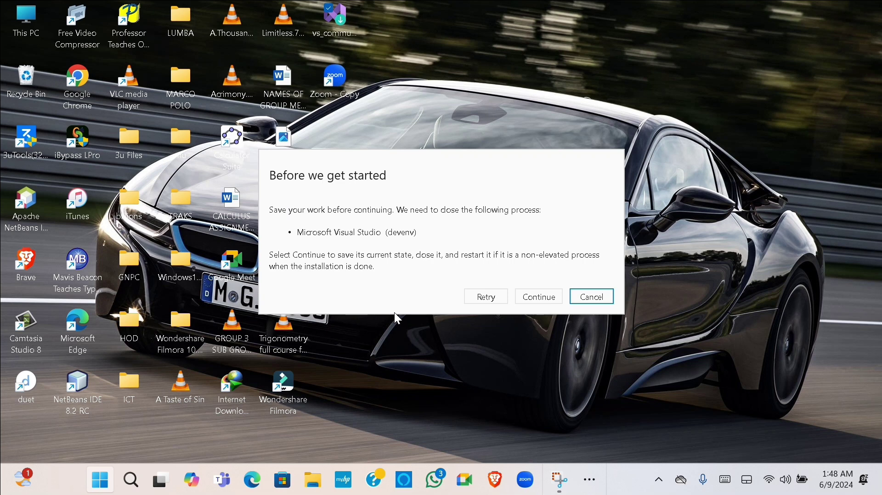
text(u)
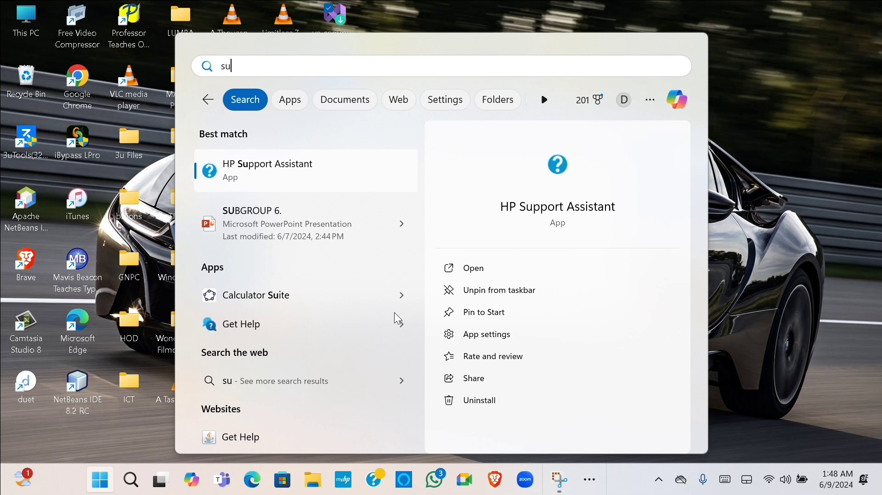
key(BackSpace)
key(BackSpace)
text(vi)
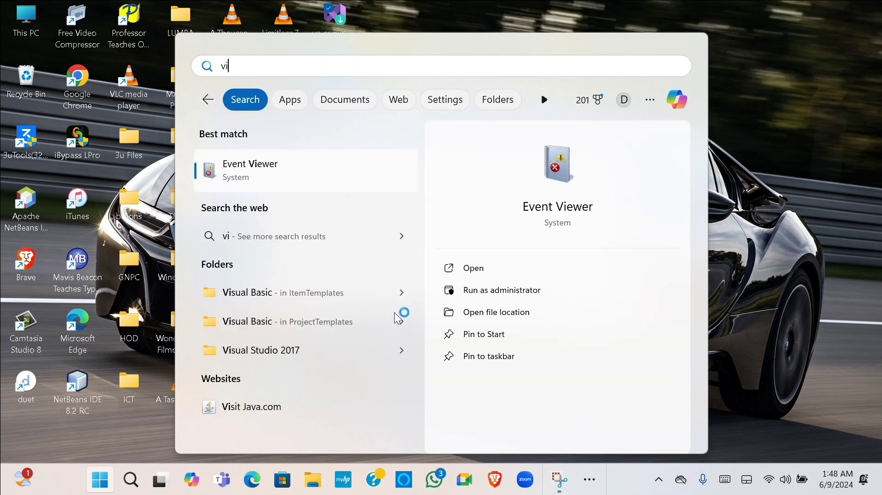
text(s)
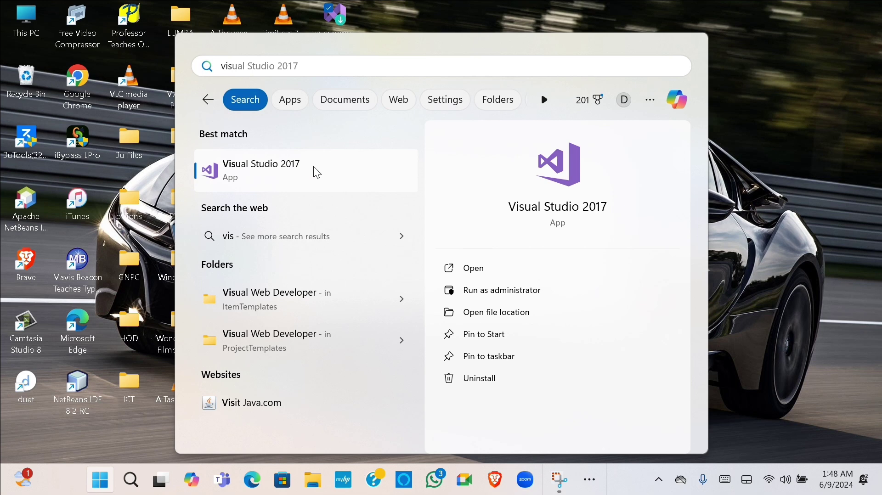
click(251, 172)
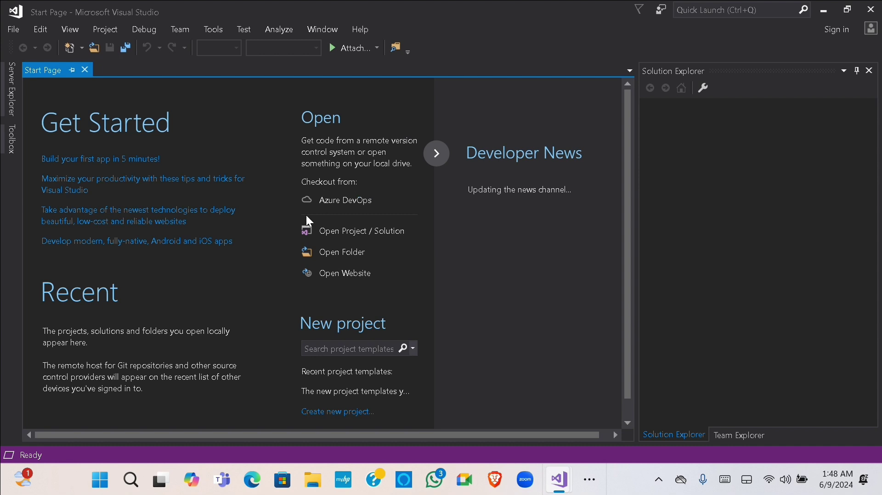
Step: Start a new project and look through the installed Visual C# templates
click(14, 33)
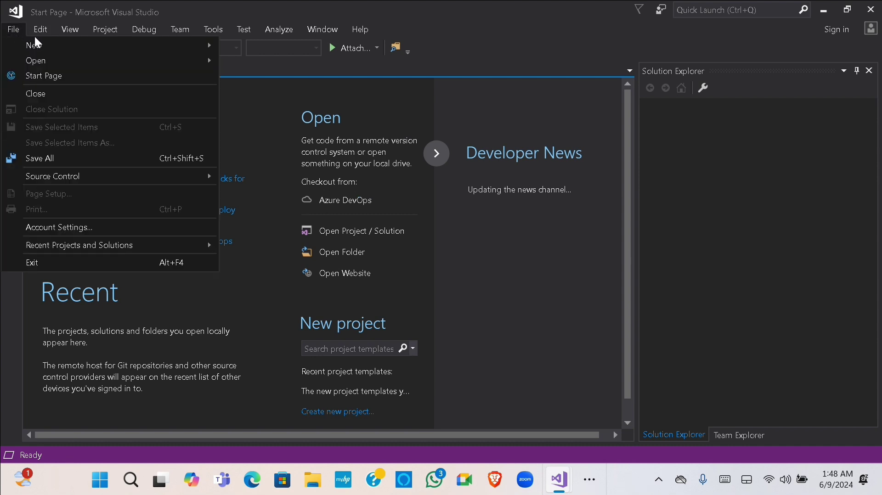
mouse_move(44, 42)
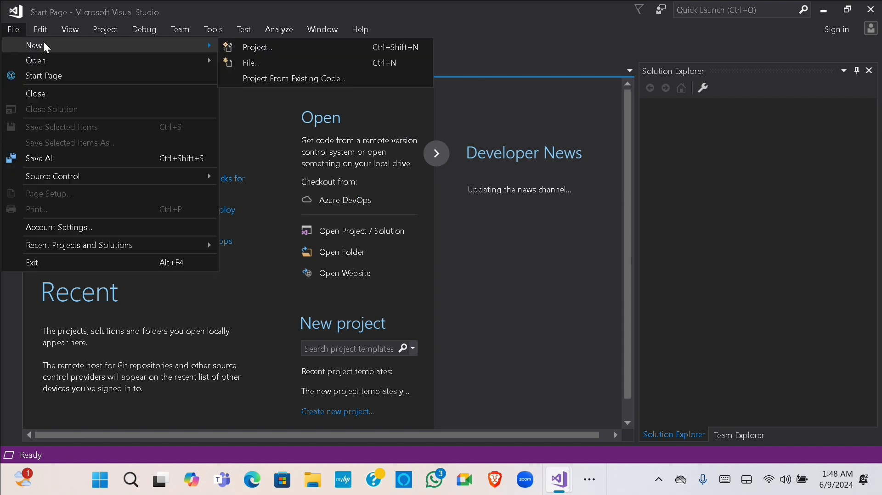
click(263, 48)
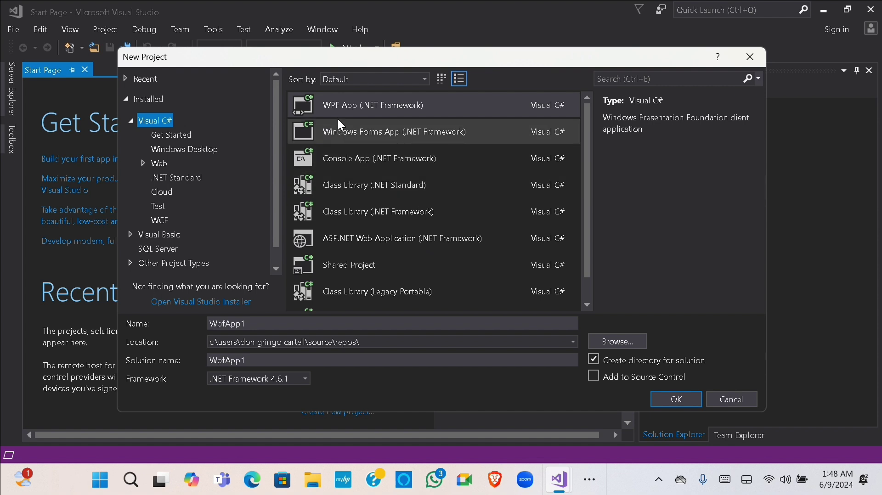
scroll(468, 158, down, 1)
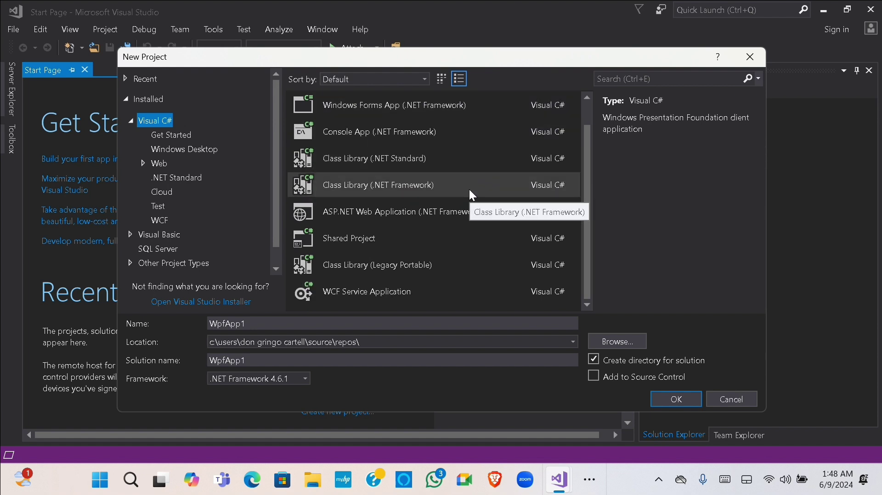
scroll(427, 223, up, 1)
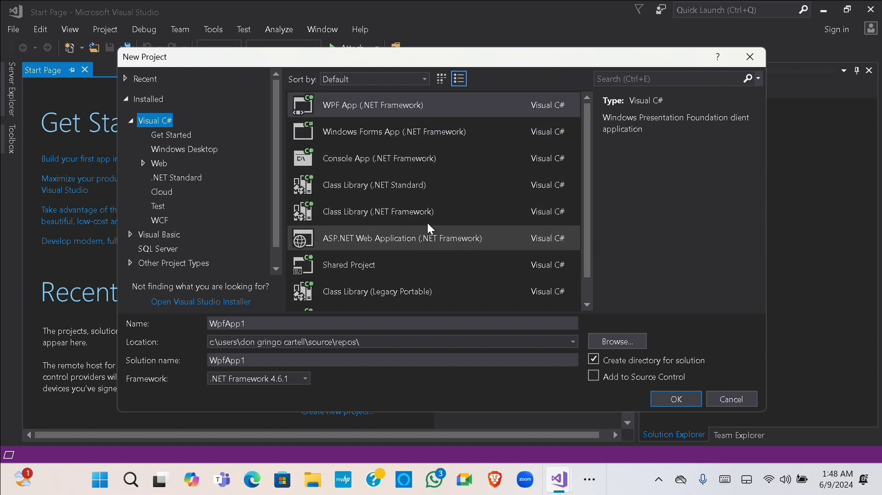
scroll(428, 228, down, 1)
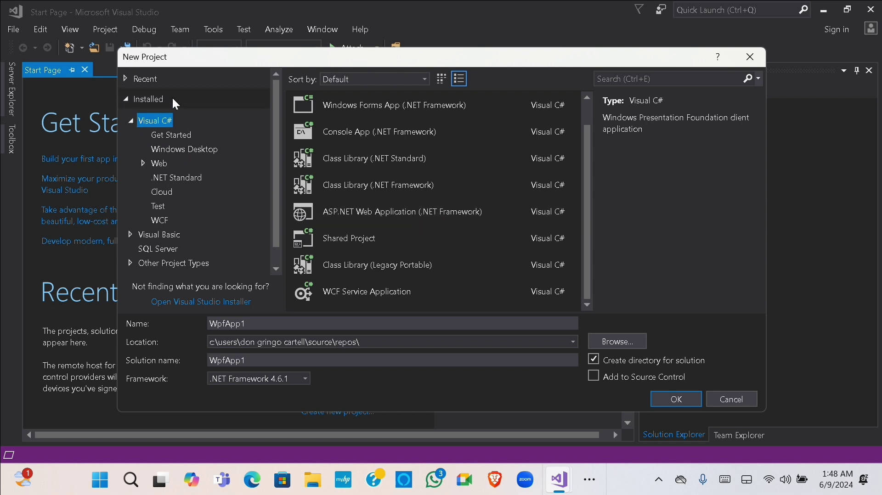
Step: Collapse the Visual C# template category and browse the Visual Basic project templates instead
click(130, 120)
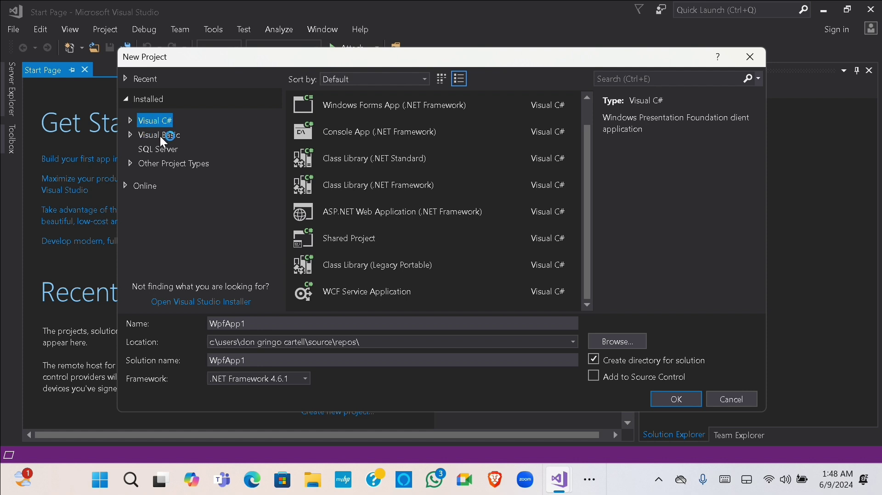
click(131, 135)
click(131, 134)
click(127, 99)
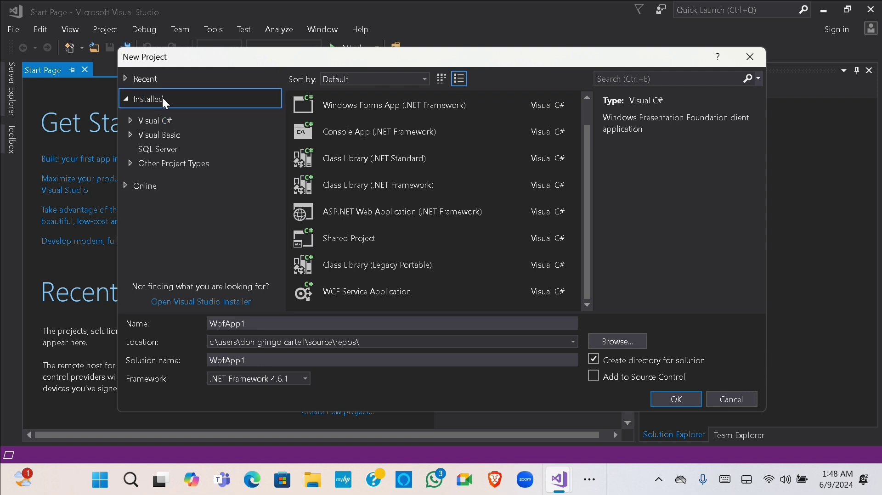
click(125, 99)
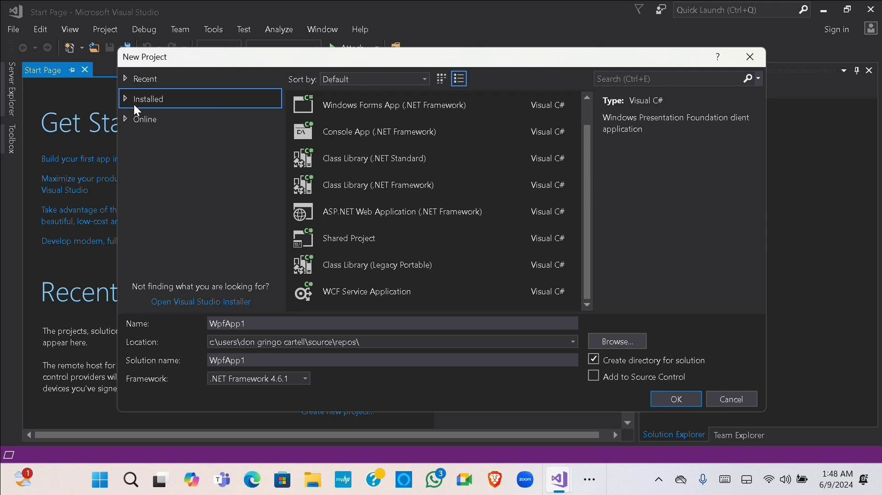
click(124, 98)
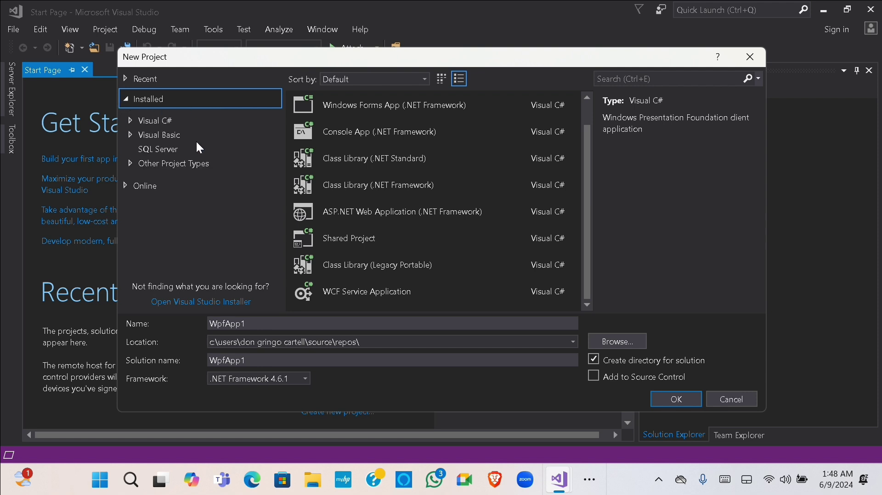
click(243, 134)
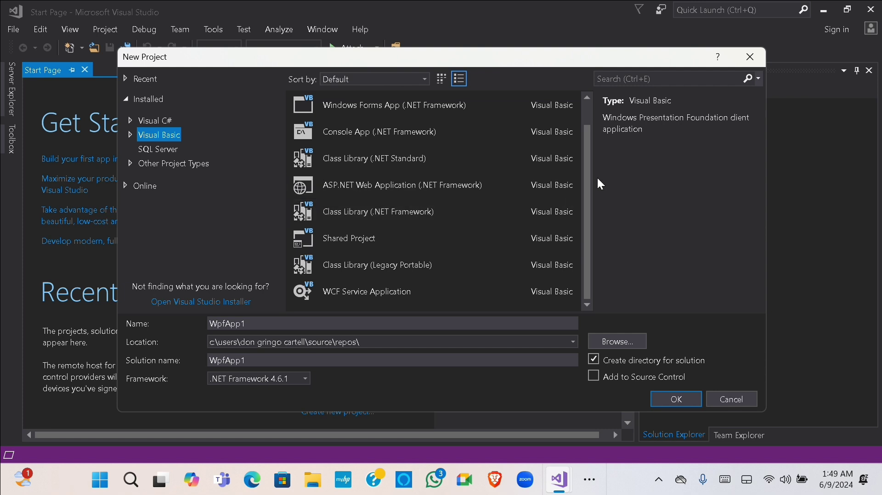
scroll(480, 194, up, 1)
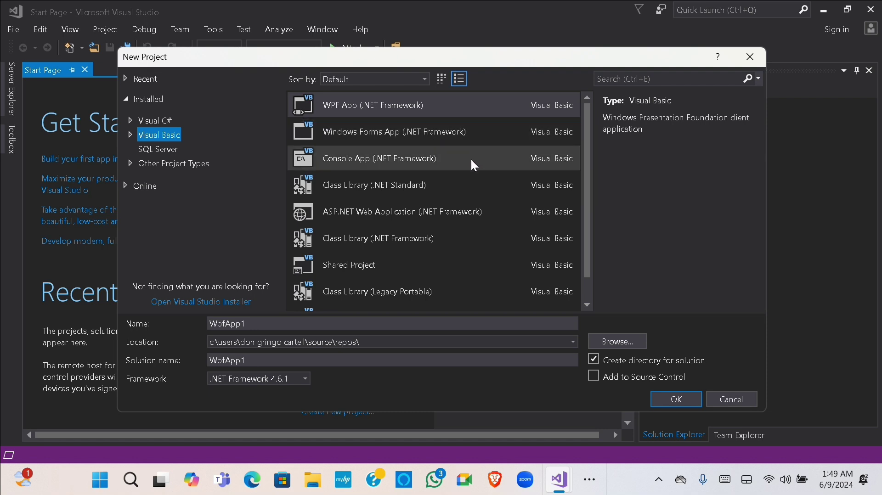
scroll(470, 161, down, 1)
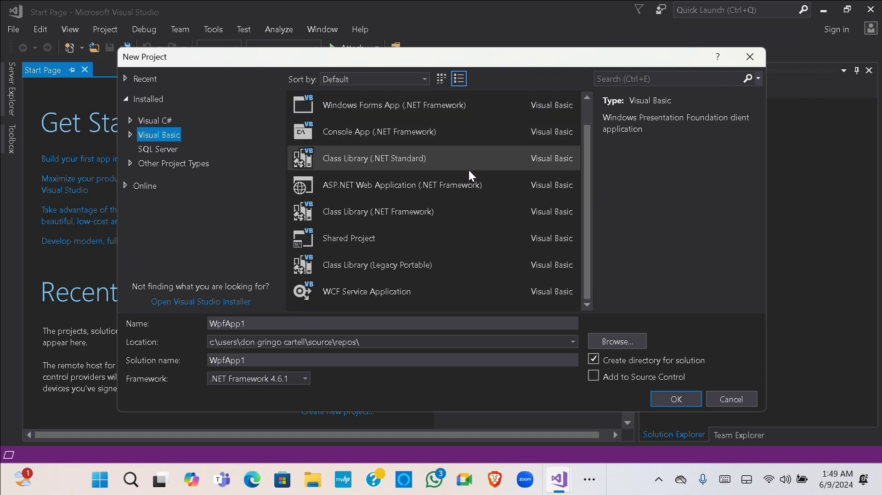
scroll(470, 175, up, 1)
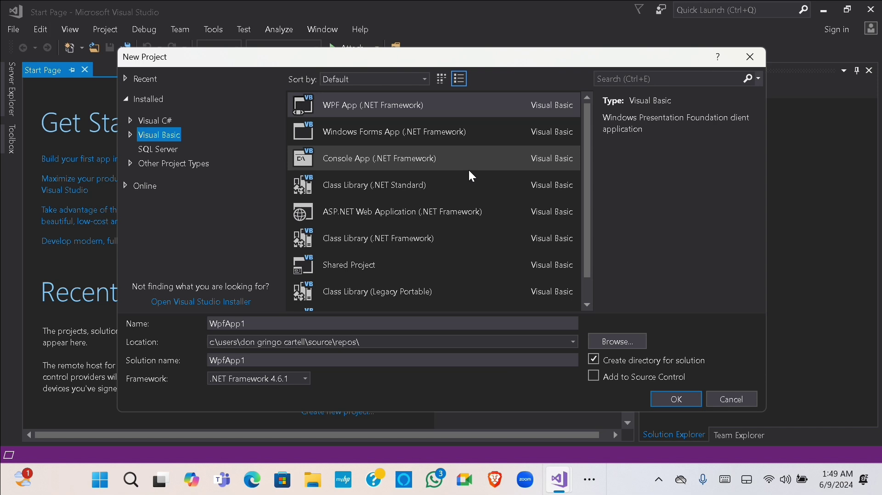
Step: Compare the Visual C# and Visual Basic templates, and choose the Visual Basic Windows Forms App (.NET Framework)
click(361, 138)
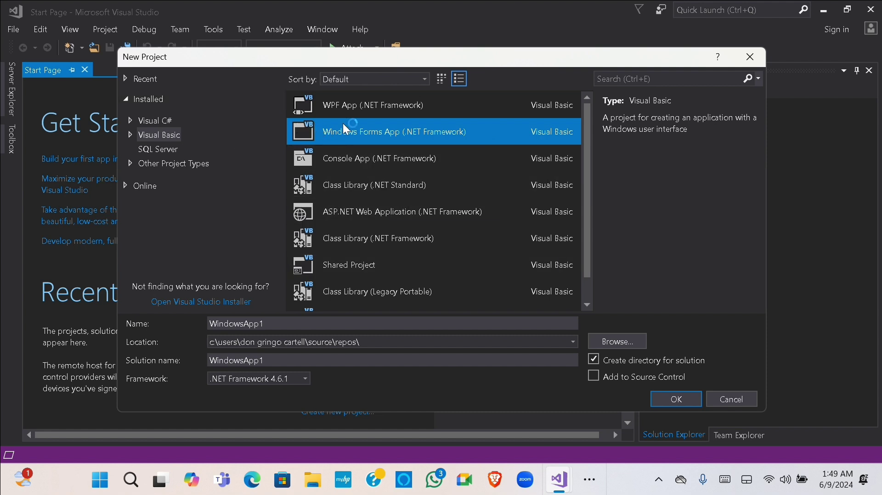
click(144, 121)
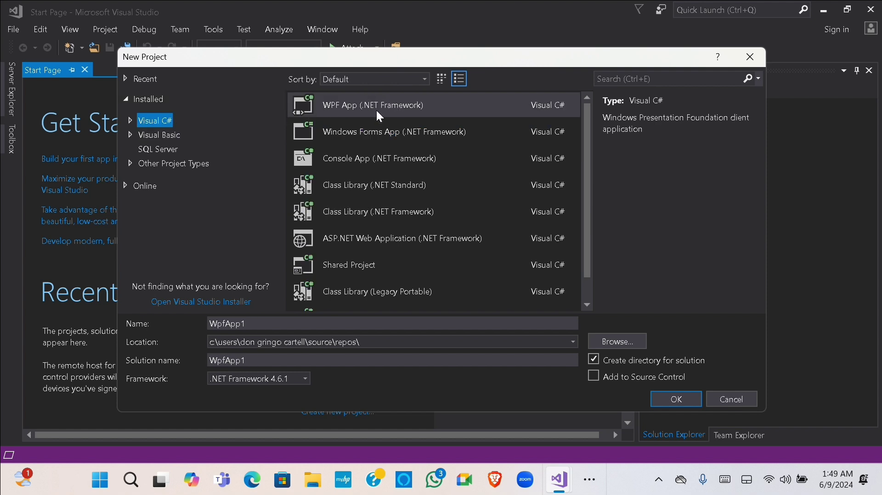
click(140, 134)
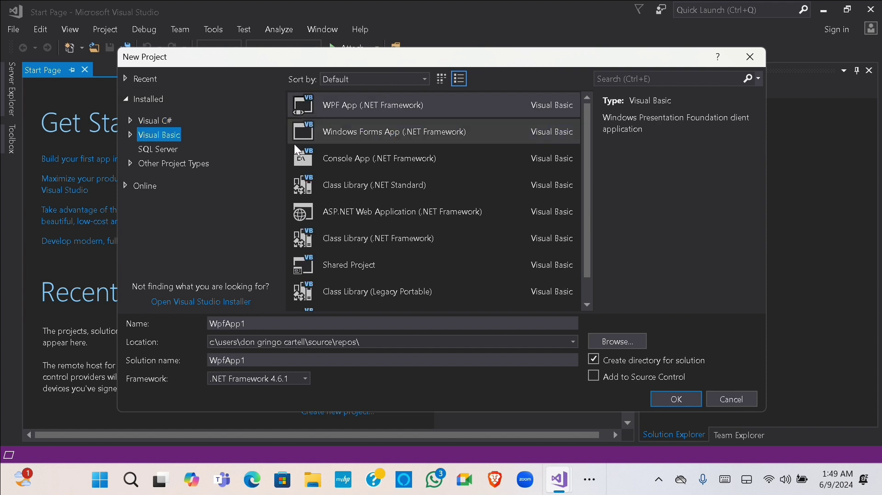
click(342, 137)
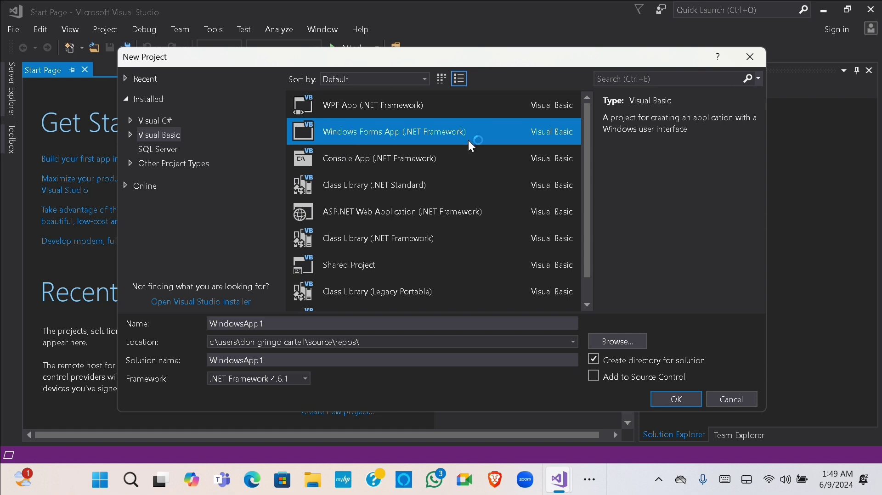
Step: Name the new project GAF and keep the option to create a directory for the solution enabled
click(365, 323)
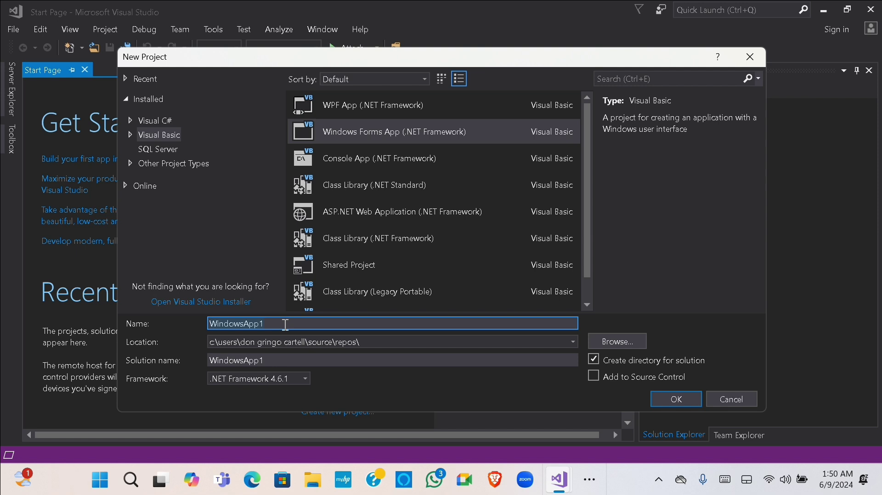
text(GA)
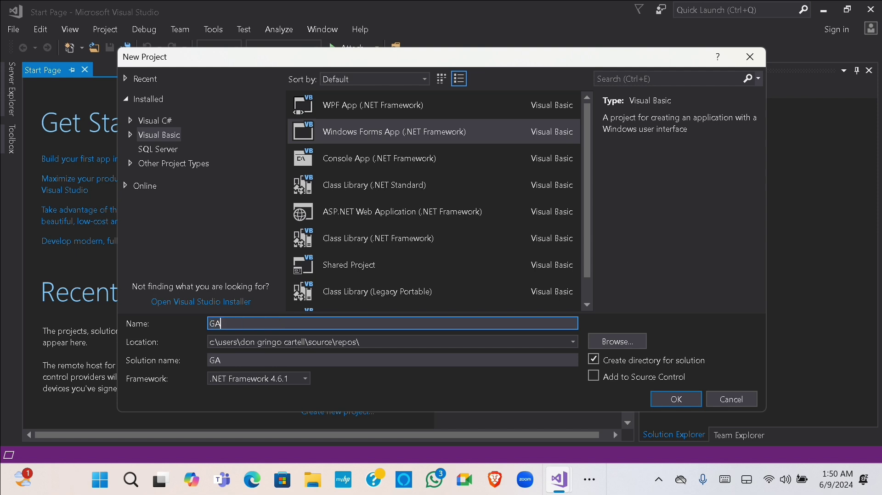
text(F)
click(590, 357)
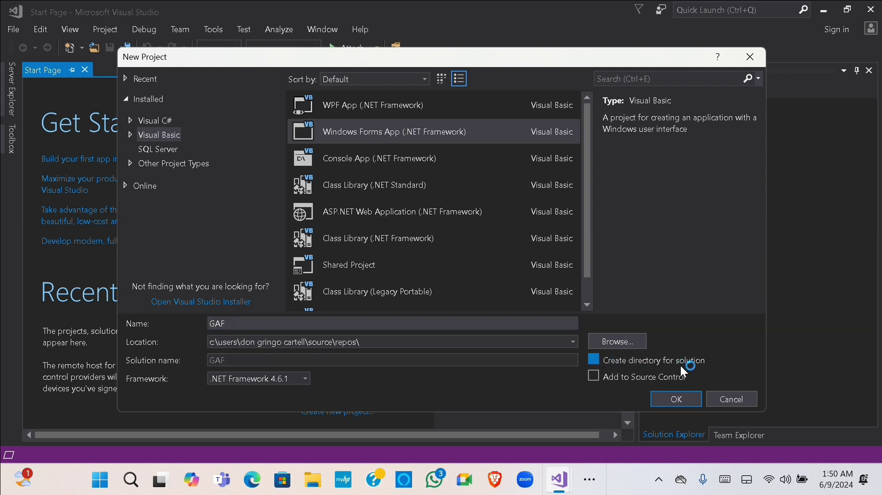
click(594, 360)
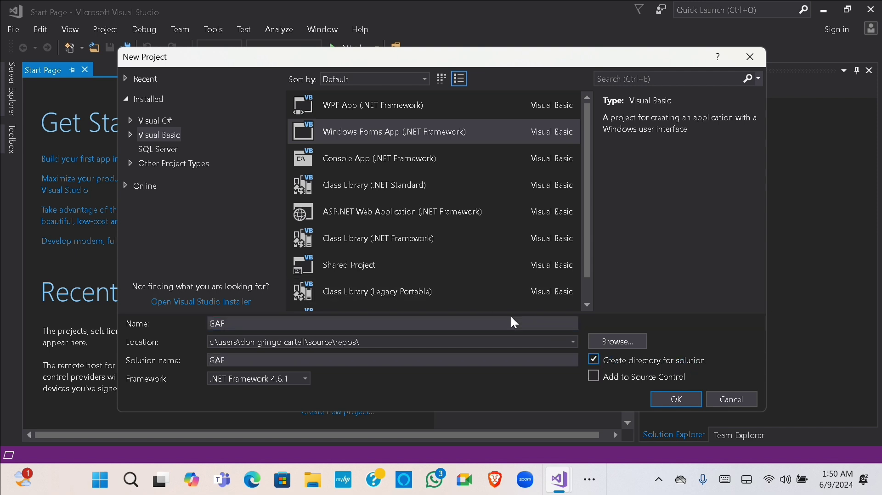
Step: Target .NET Framework 4.6.1 and create the project
click(305, 379)
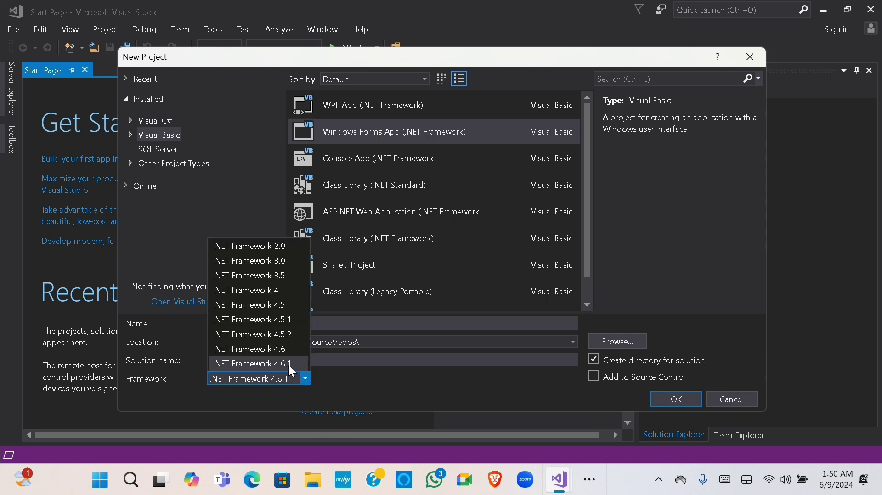
click(256, 364)
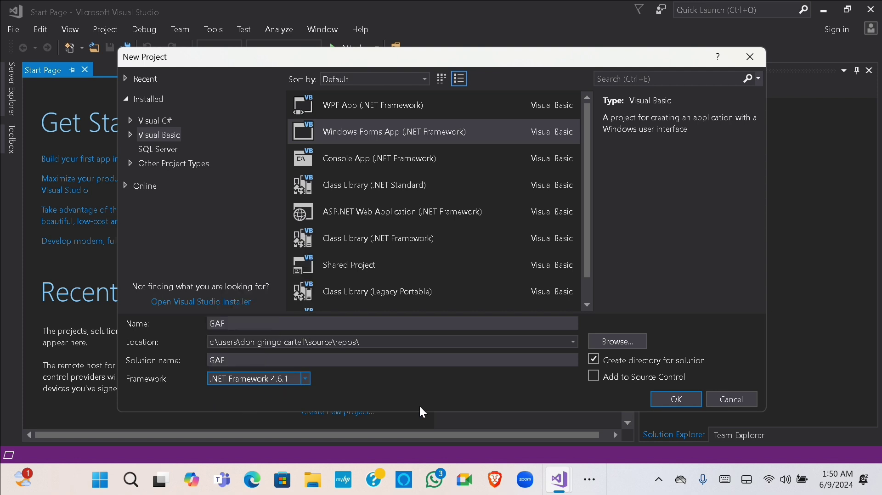
click(675, 399)
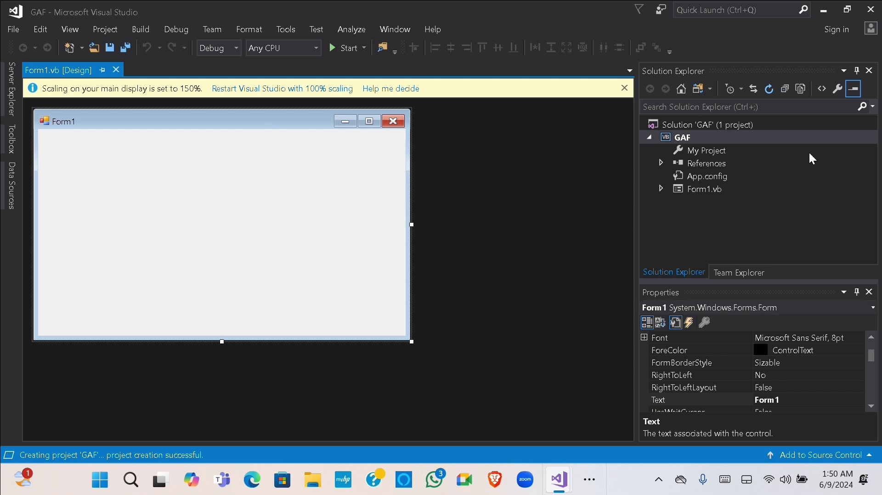
Step: Close Visual Studio, recheck for running processes in the installer's notice, and continue with the modification
click(869, 14)
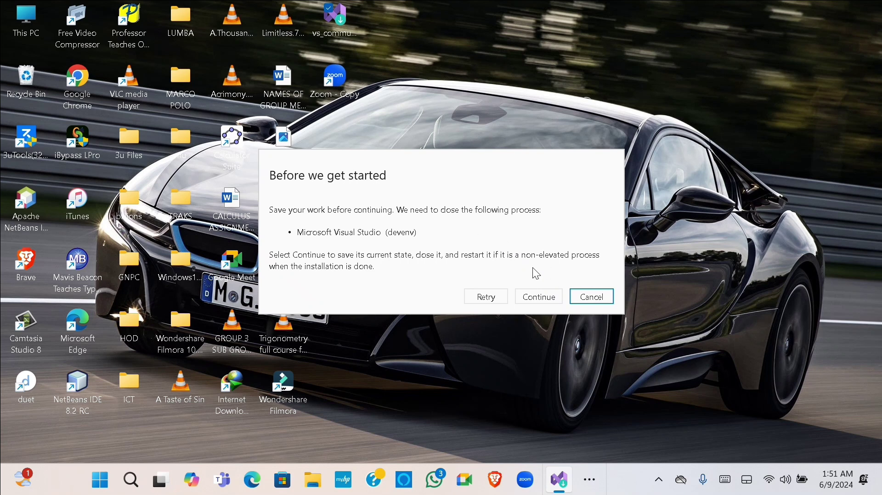
mouse_move(564, 489)
click(489, 298)
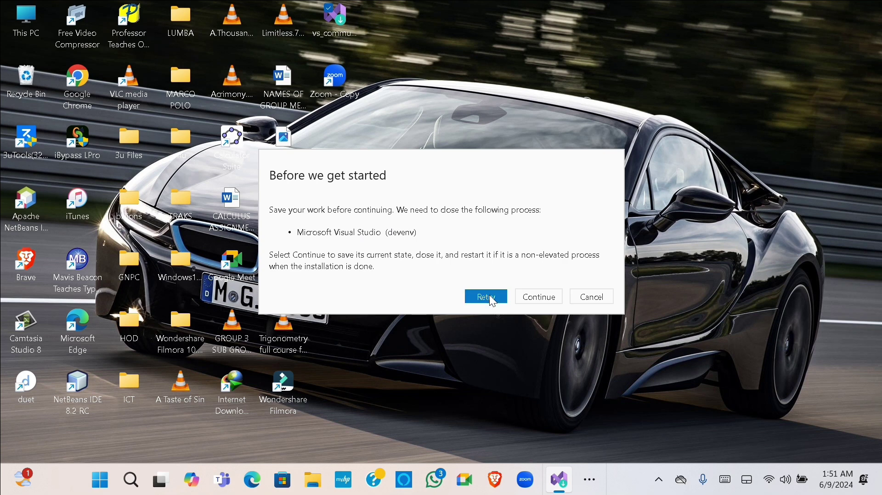
click(489, 298)
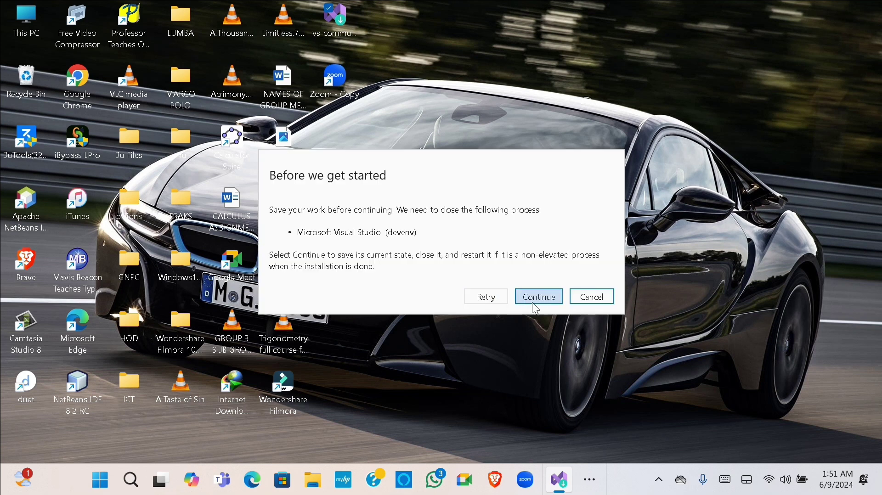
click(540, 301)
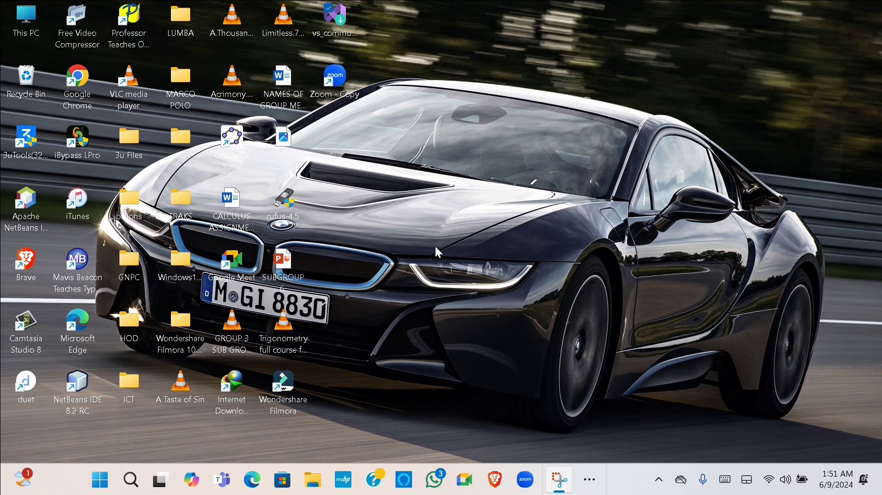
Step: Search Windows for Visual Studio using "vi"
click(100, 482)
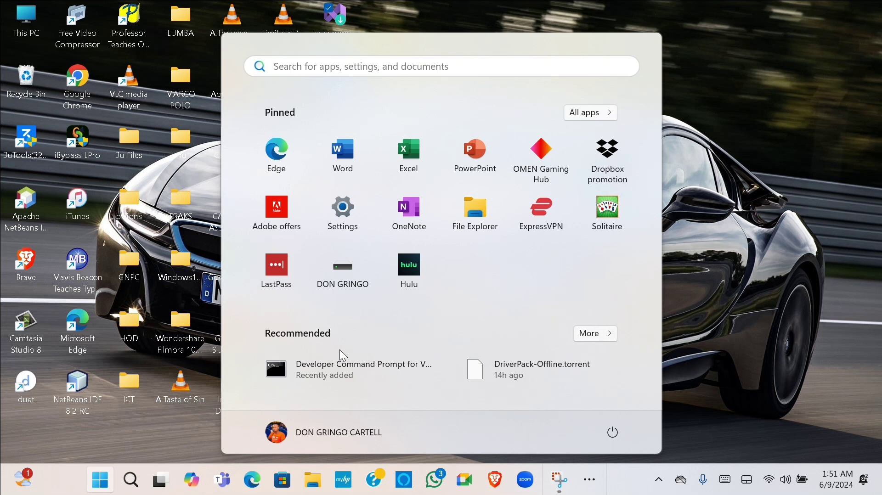
text(vi)
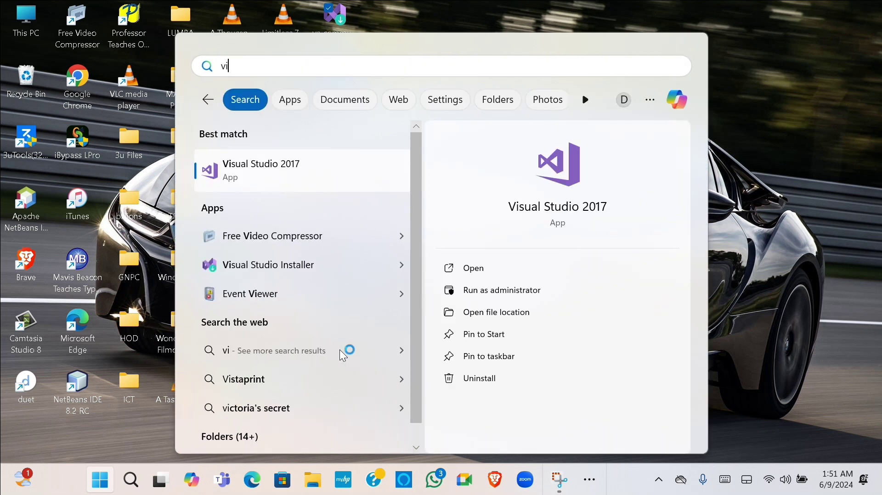